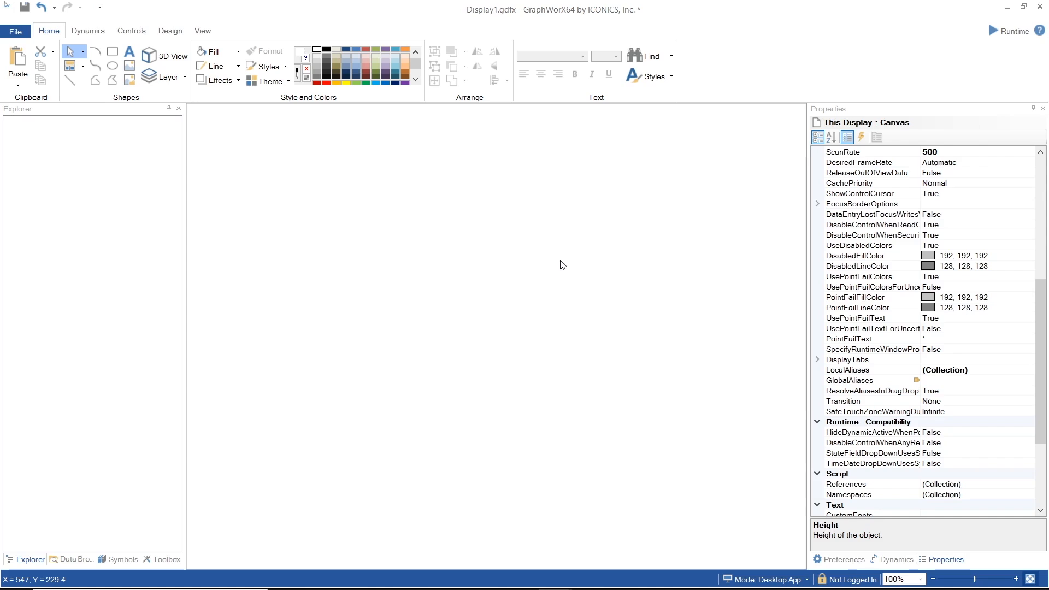
Draw a scroll panel about 304 wide and 534 high on the empty display.
click(83, 66)
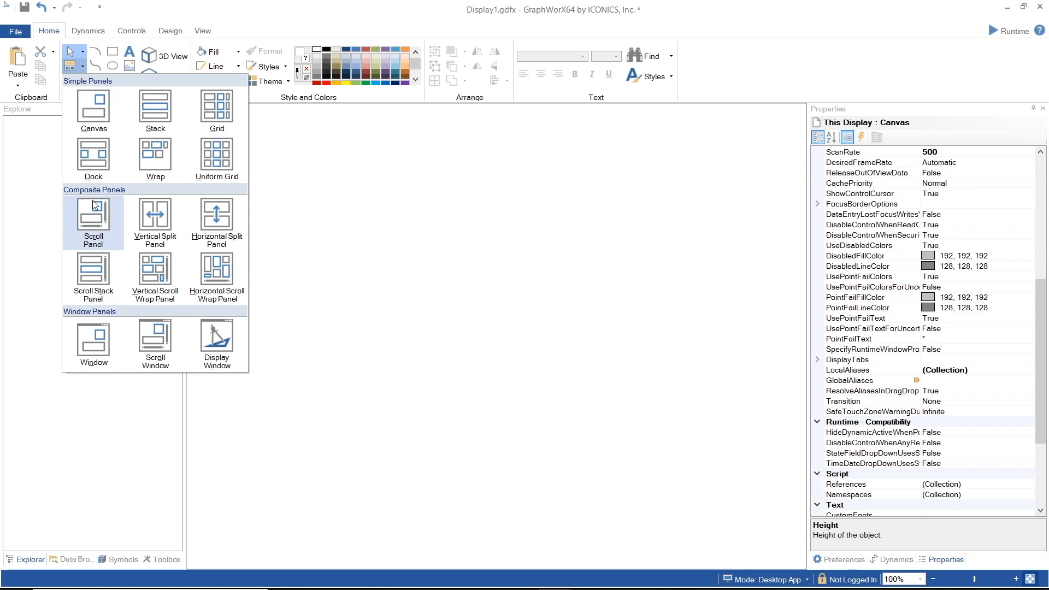
click(93, 221)
drag(206, 158, 404, 514)
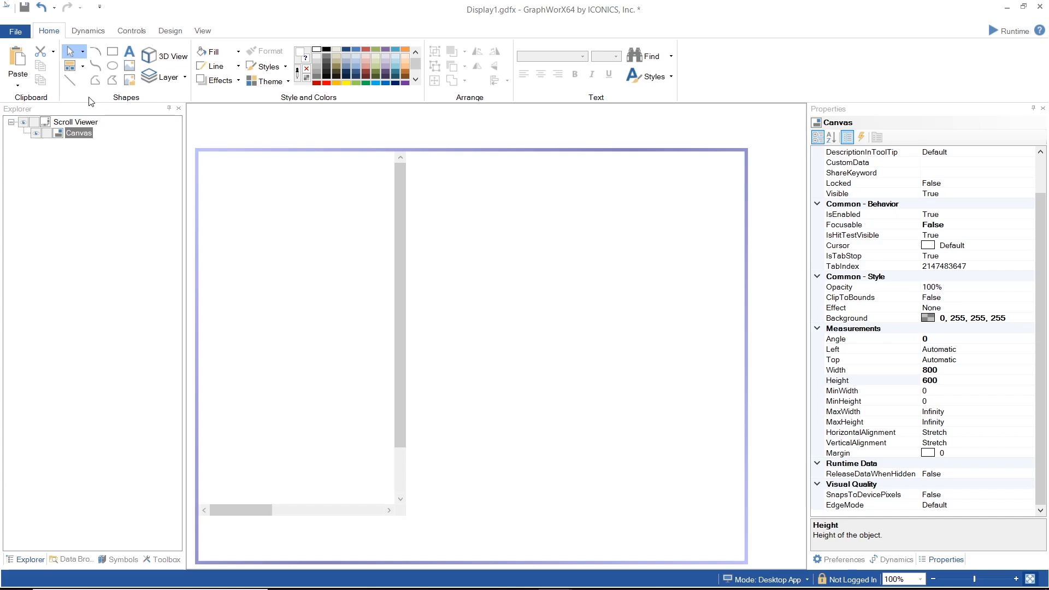
Draw a rectangle about 389 by 100 in the upper part of the scroll panel's canvas, and stretch it to about 807 wide.
click(87, 135)
click(112, 52)
drag(218, 183, 485, 254)
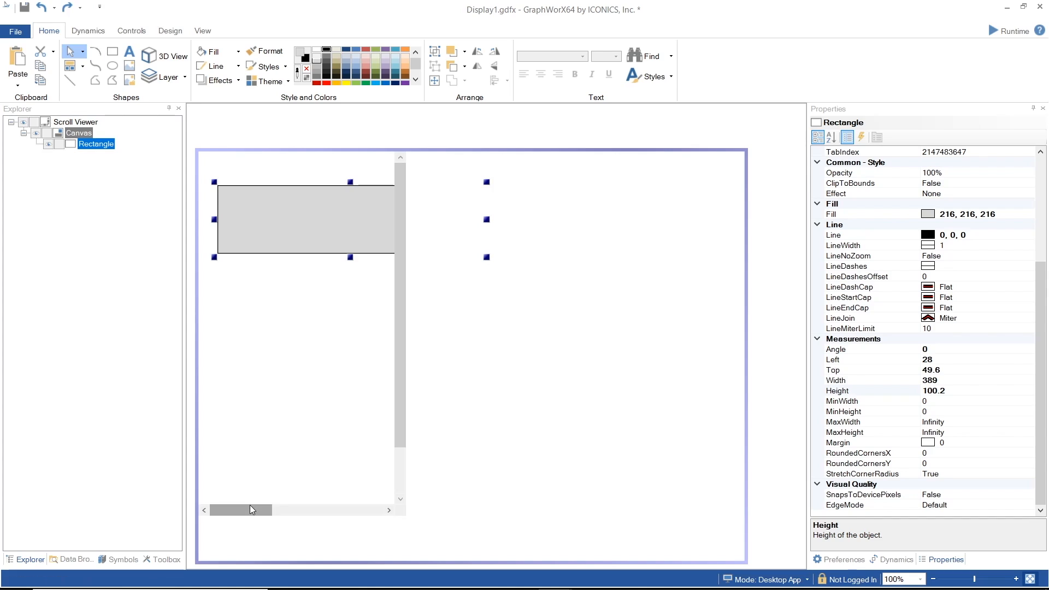
mouse_move(250, 506)
mouse_down()
mouse_move(313, 497)
mouse_move(246, 504)
mouse_up()
drag(486, 219, 771, 220)
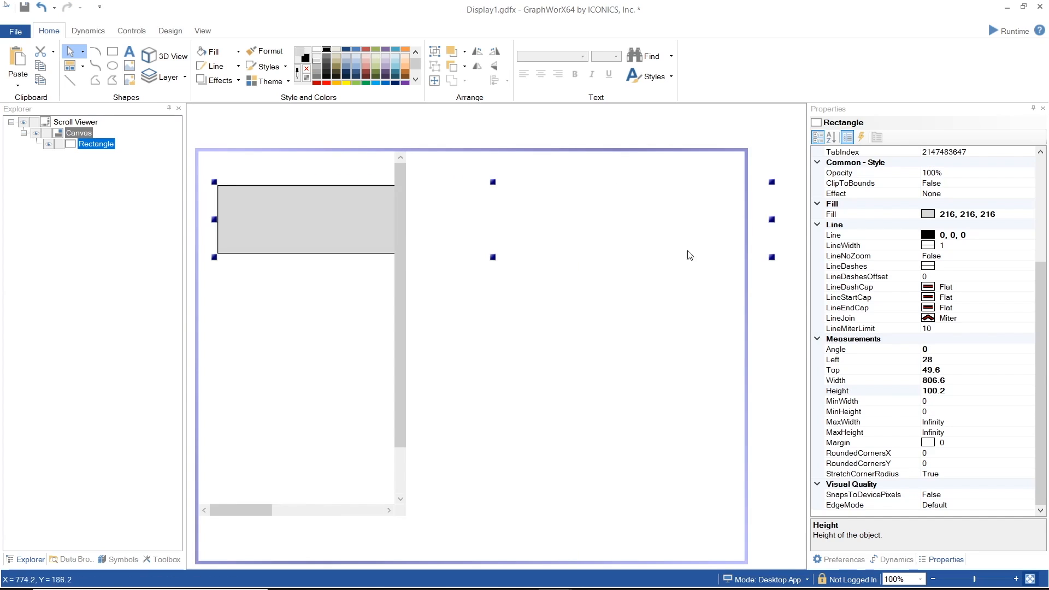
drag(264, 508, 206, 519)
Set the width of the scroll panel's inner canvas to 300.
click(660, 426)
click(941, 379)
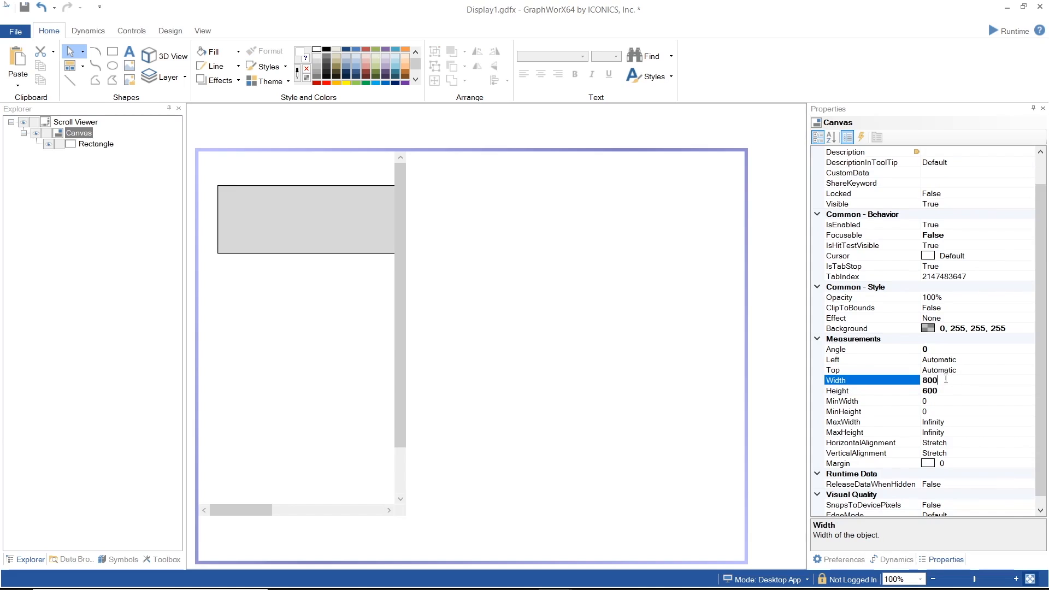
text(300)
key(Return)
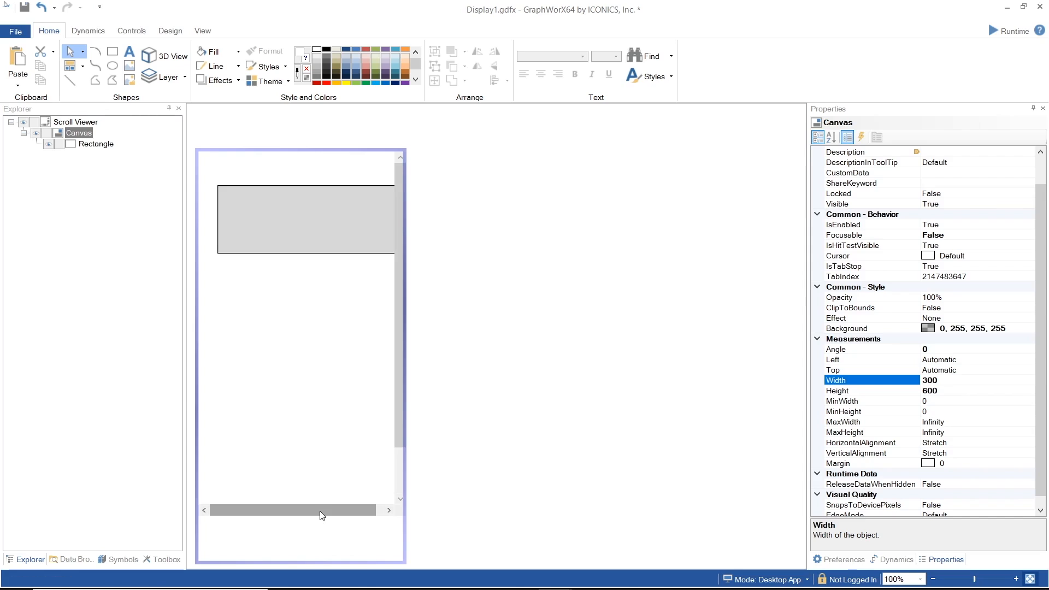
Scroll the panel horizontally and narrow the rectangle to about 306 wide.
drag(321, 510, 349, 503)
click(355, 215)
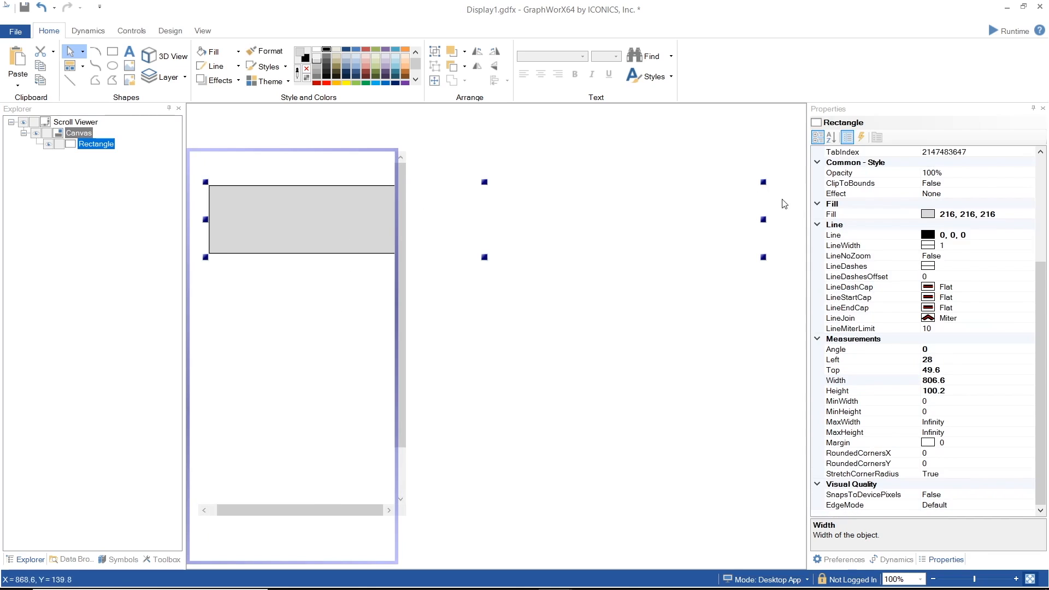
drag(763, 219, 421, 242)
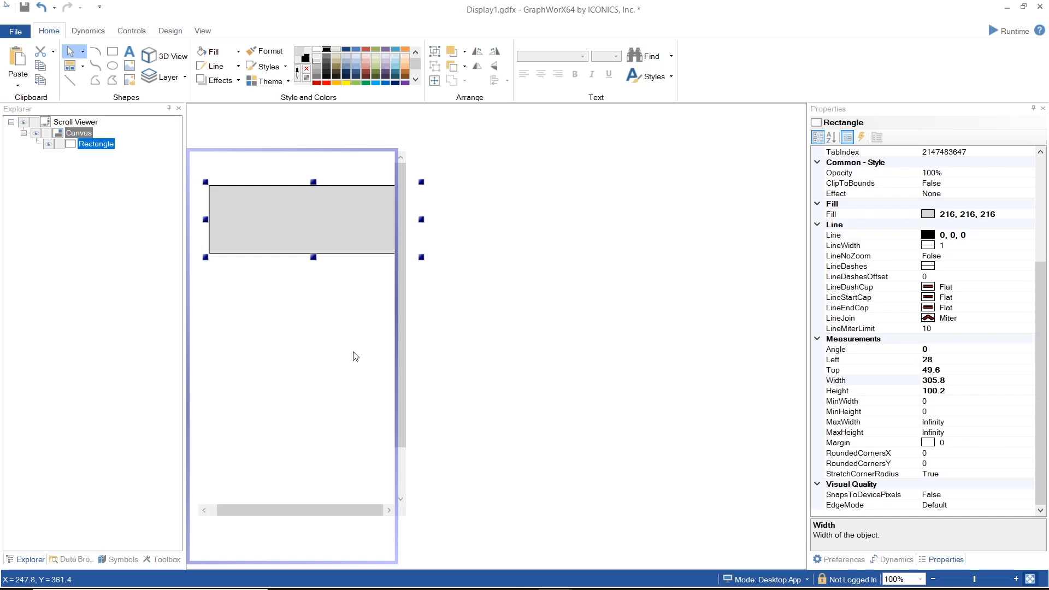
Examine the horizontal scroll bar visibility options of the scroll viewer.
click(92, 123)
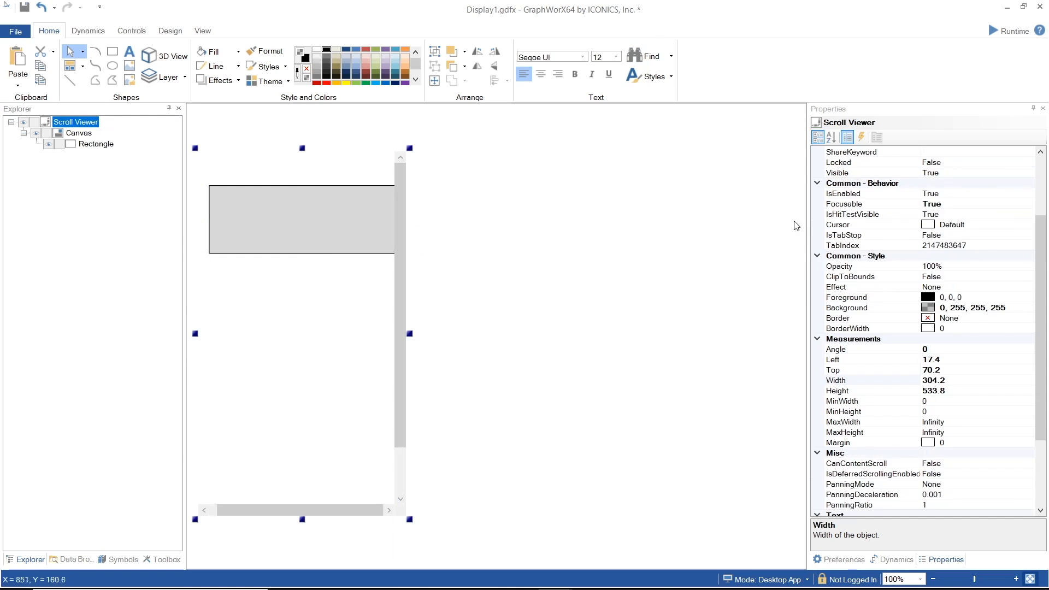
click(961, 163)
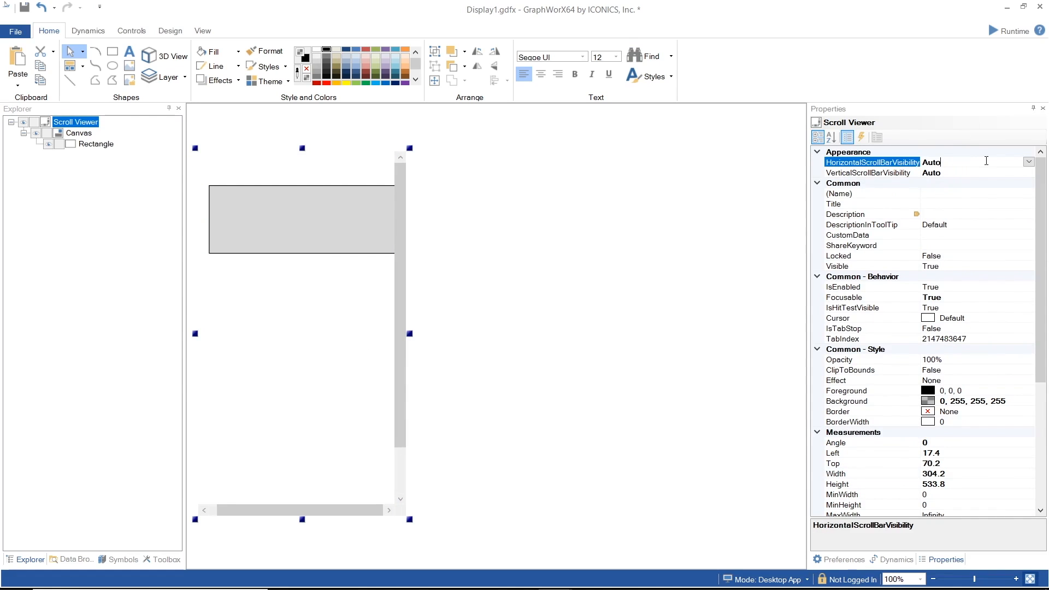
click(1028, 162)
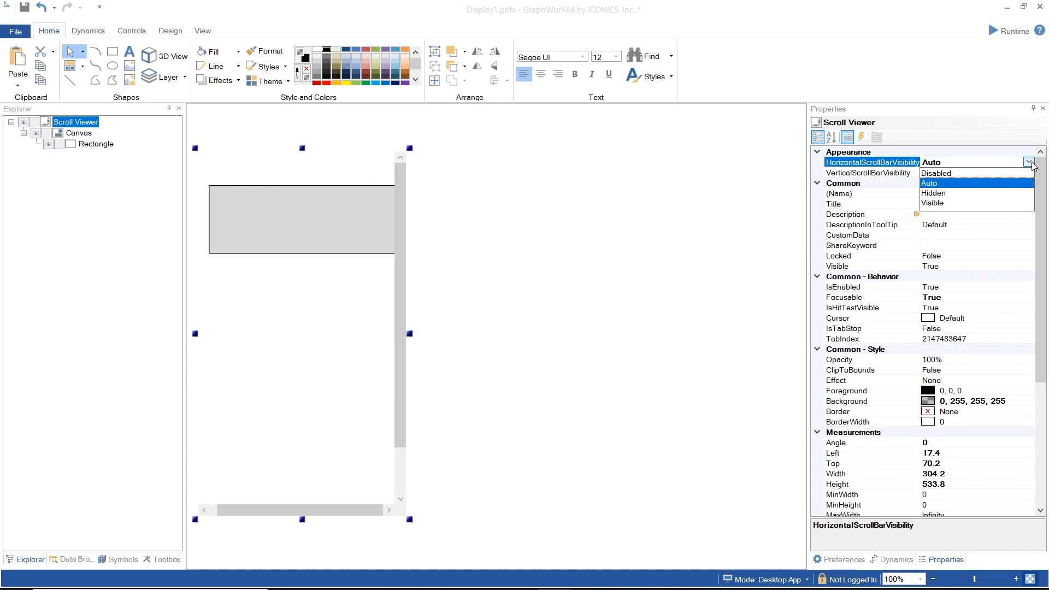
click(798, 193)
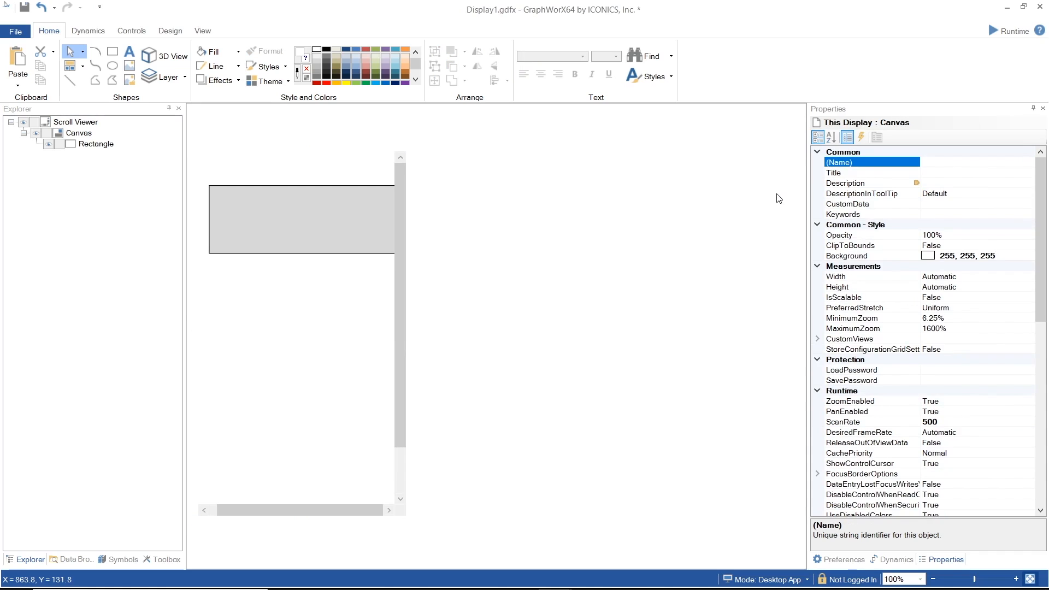
Draw a second scroll panel about 471 by 536 beside the first one, and delete its inner canvas.
click(83, 67)
click(101, 210)
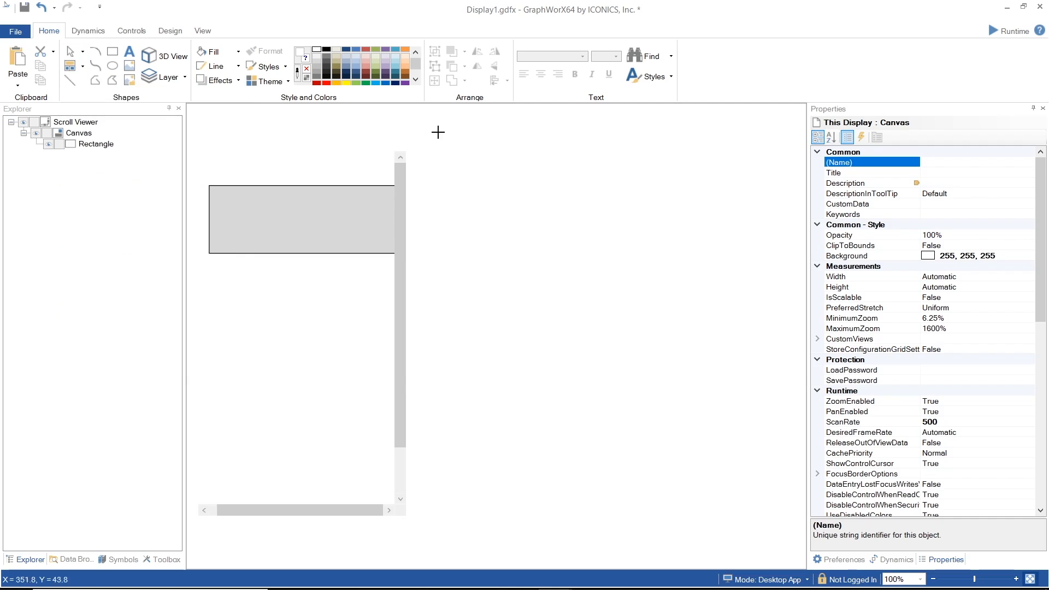
drag(443, 148, 756, 507)
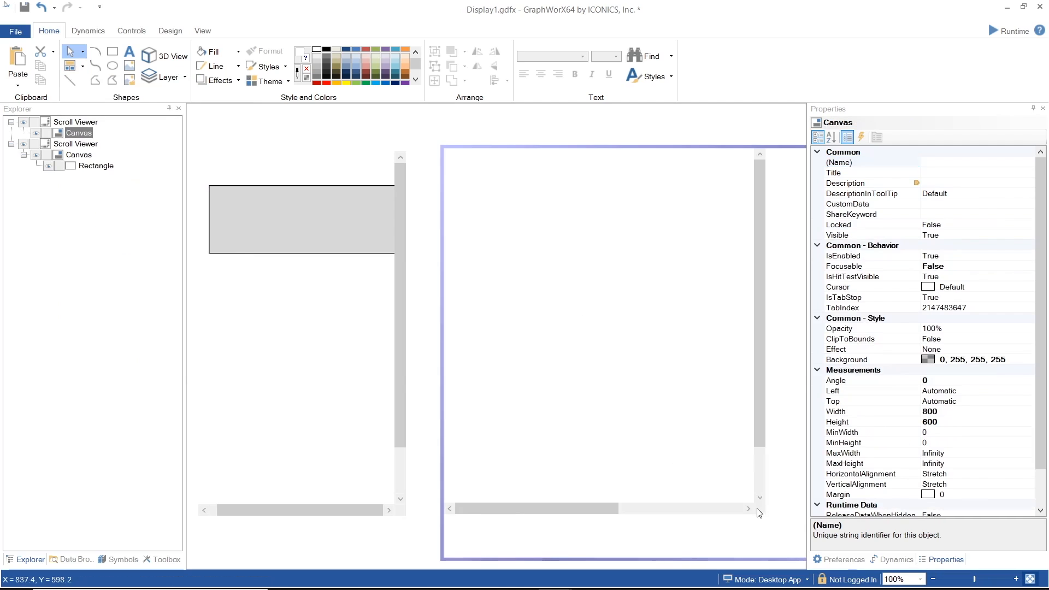
click(78, 133)
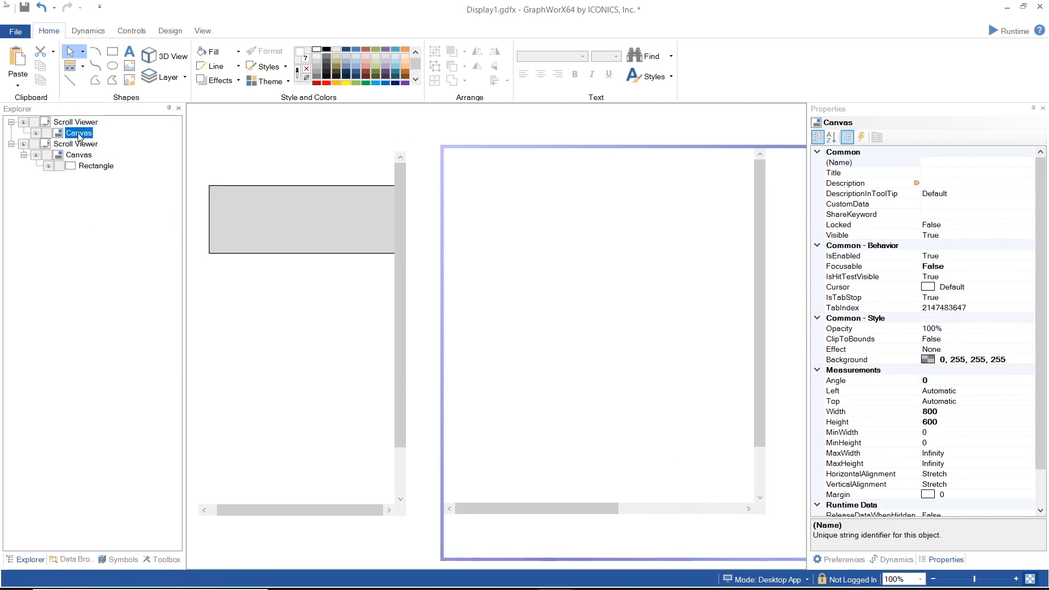
key(Delete)
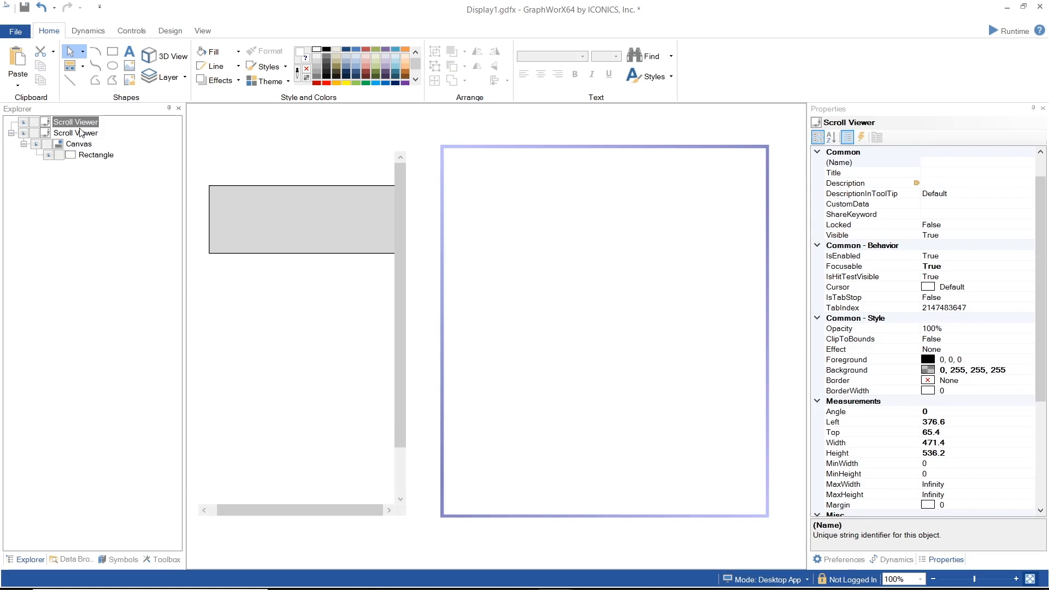
Draw a grid panel about 522 by 535 inside the empty second scroll viewer.
click(83, 67)
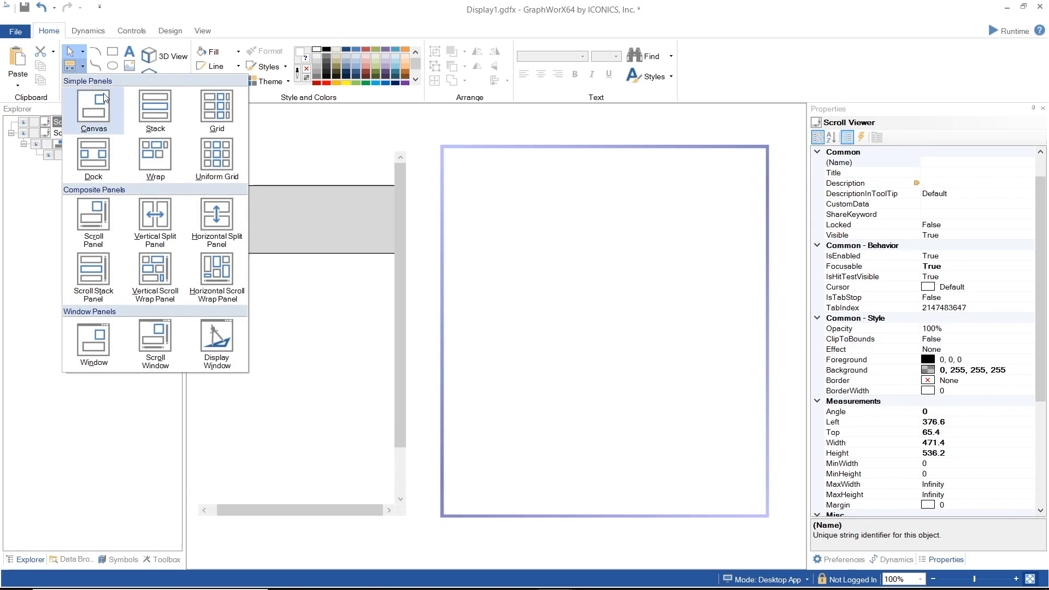
click(223, 105)
drag(443, 147, 802, 515)
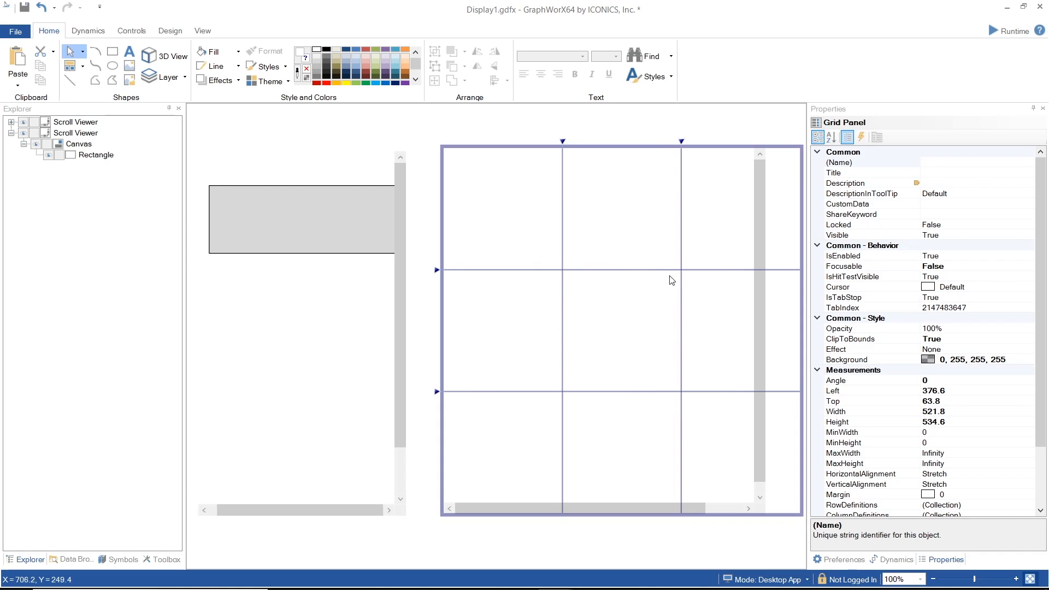
Locate the grid panel's row and column definitions, and shift both column dividers to the right to widen the first two columns.
scroll(991, 440, down, 2)
click(991, 442)
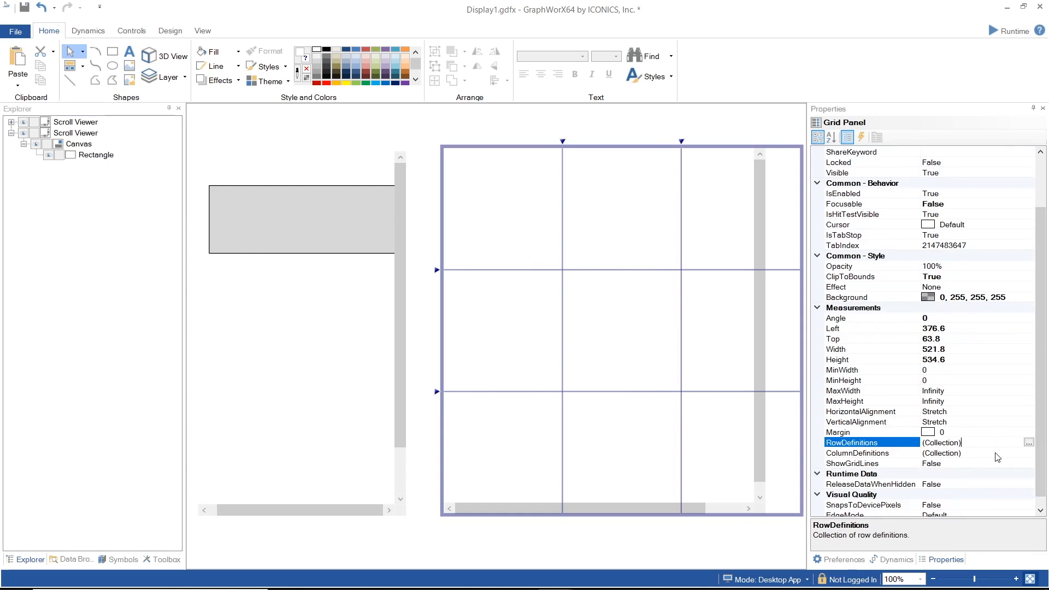
click(995, 453)
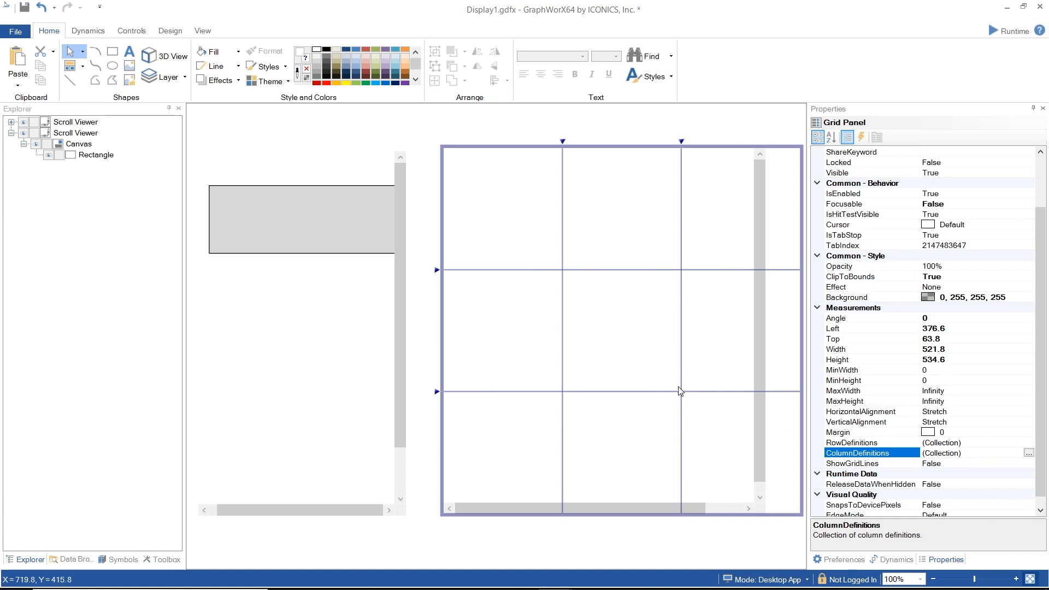
drag(681, 374, 717, 375)
drag(562, 363, 585, 366)
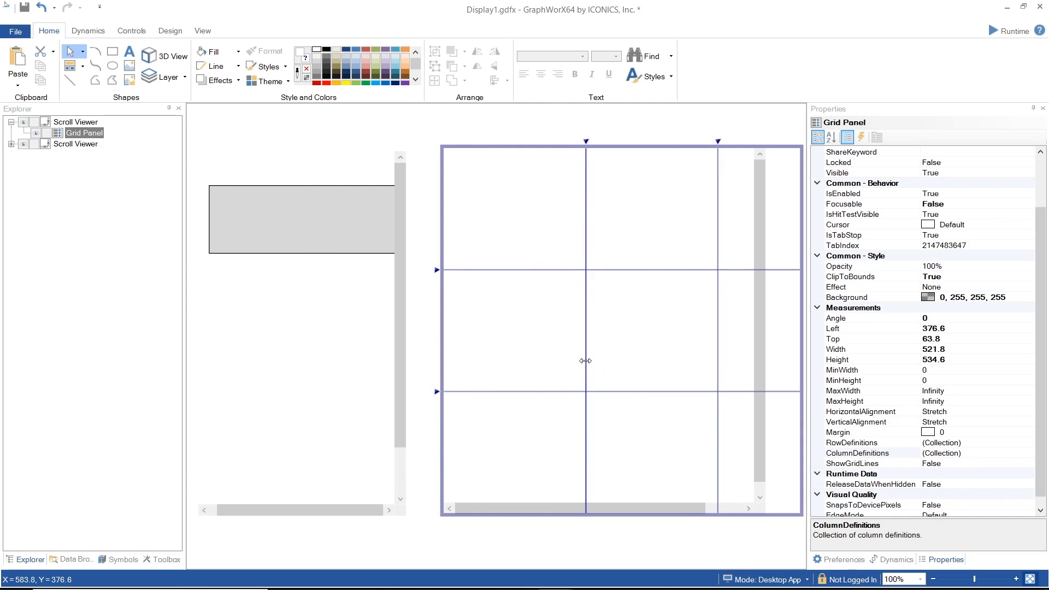
Bring up the available panel types for inserting another panel.
click(80, 67)
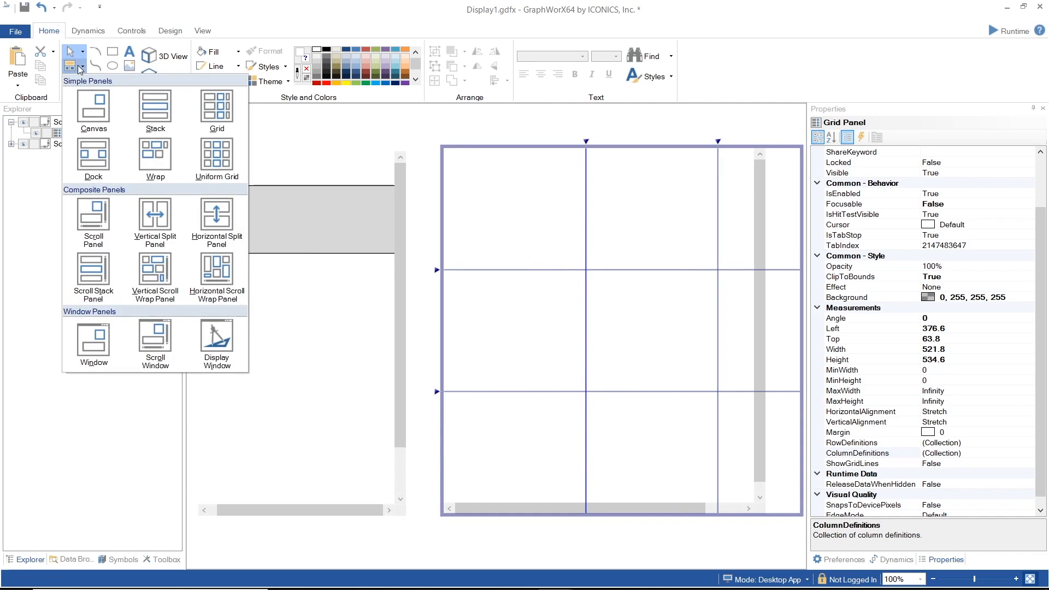